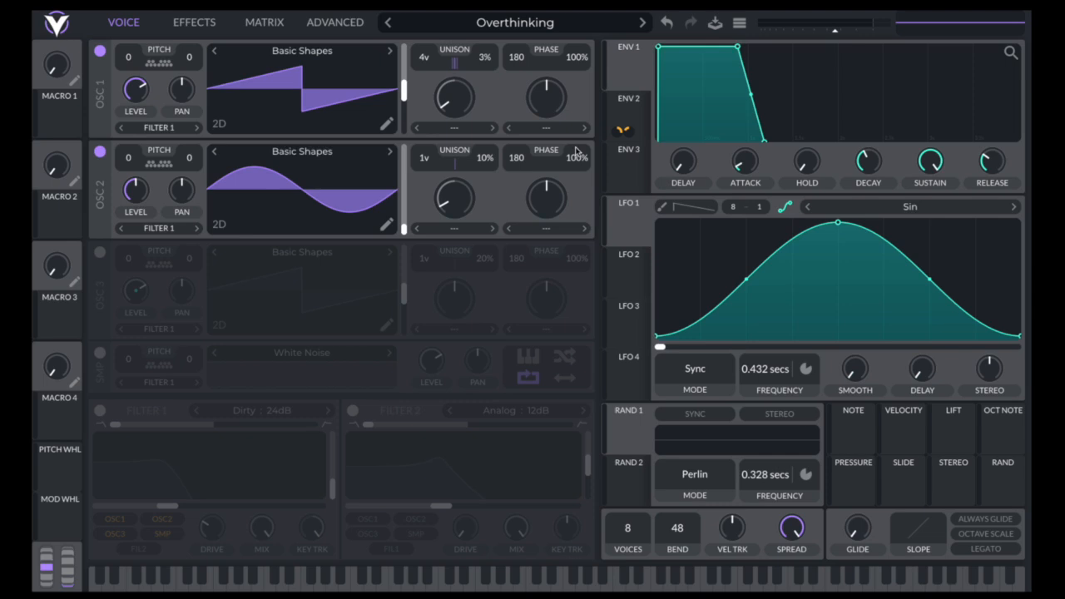
Turn on Filter 1 in the Overthinking preset and inspect Envelope 2's modulation of the filter cutoff
click(100, 410)
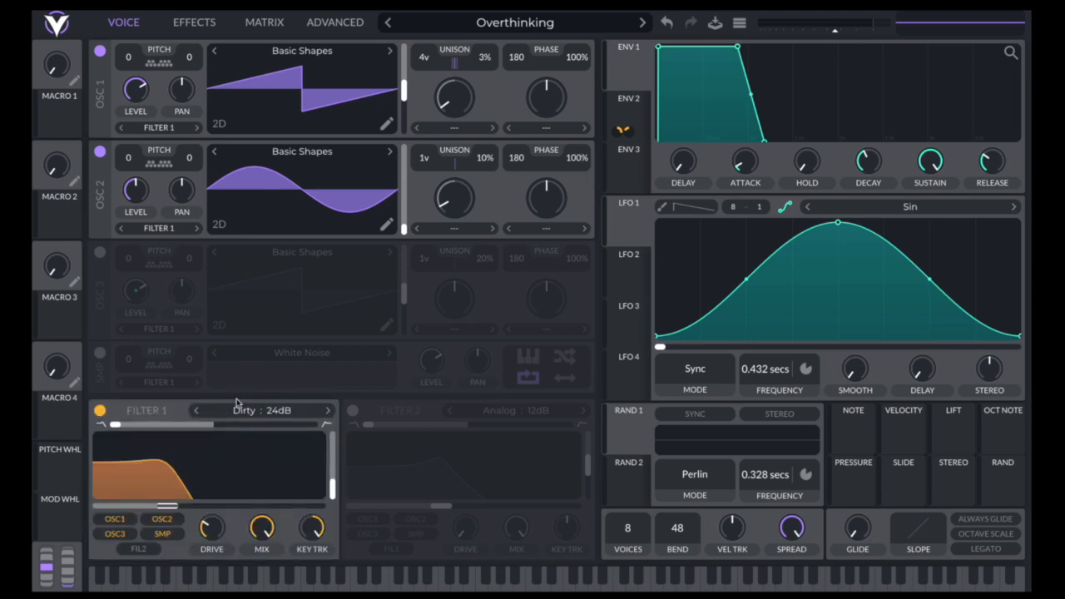
click(643, 114)
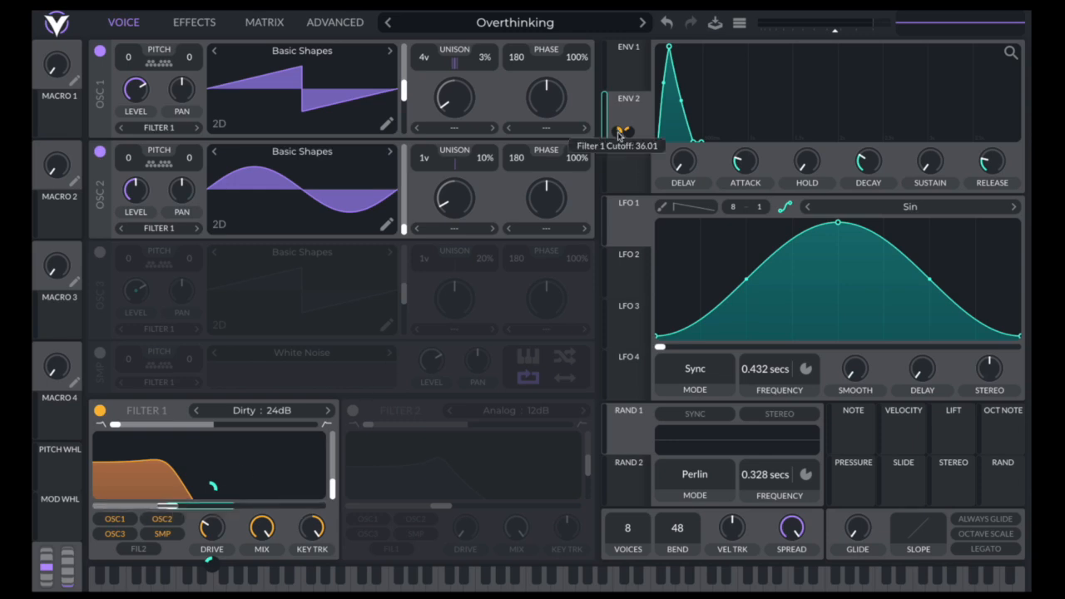
mouse_move(627, 134)
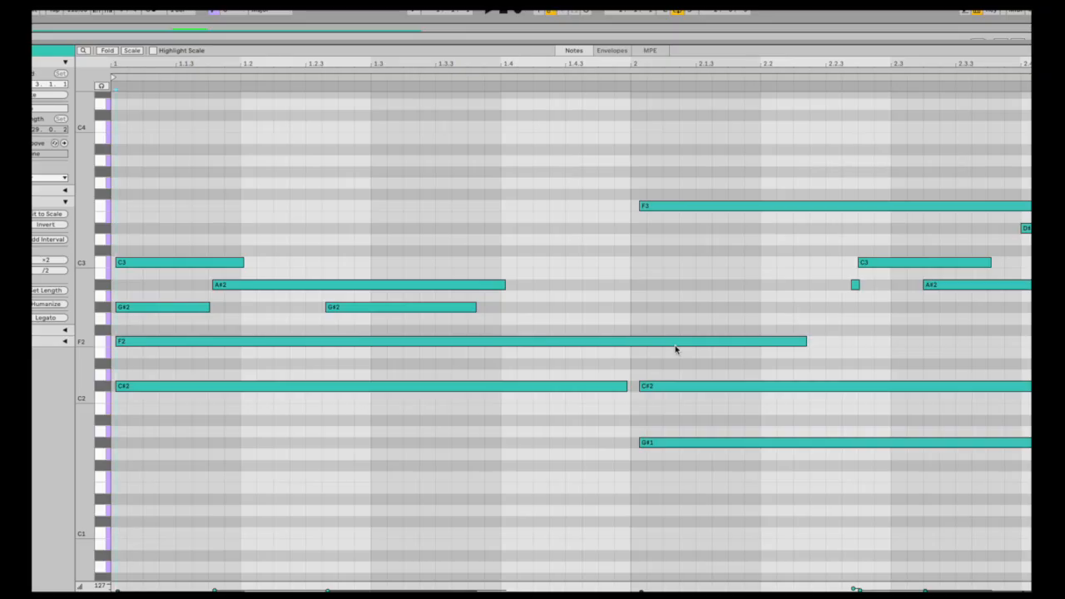
Play back the chord clip shown in the piano roll
key(space)
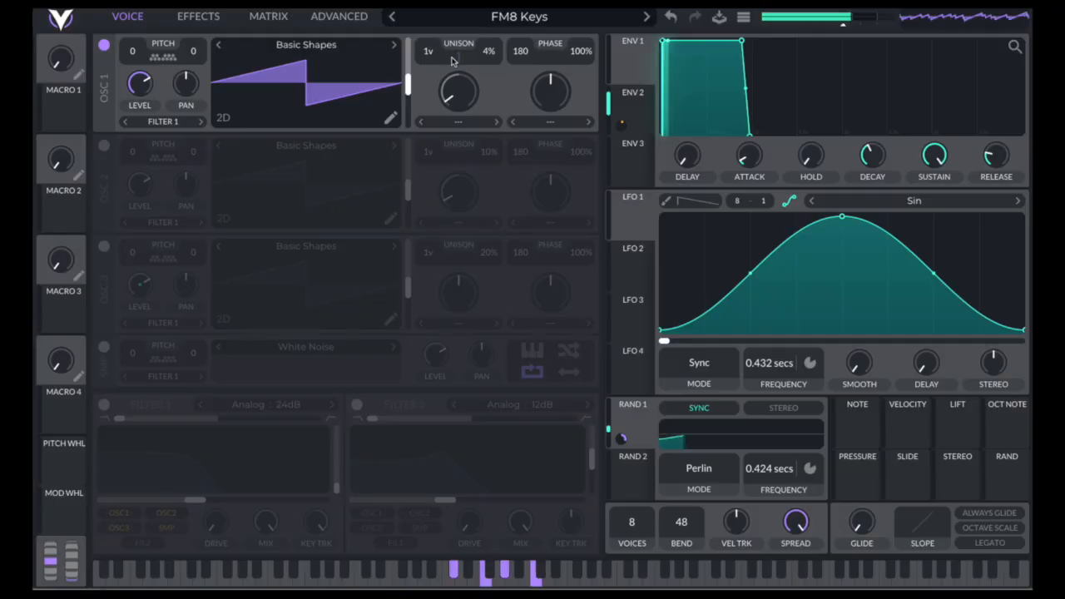
Turn on Filter 1 in the FM8 Keys preset and display the settings of Envelope 2
click(103, 405)
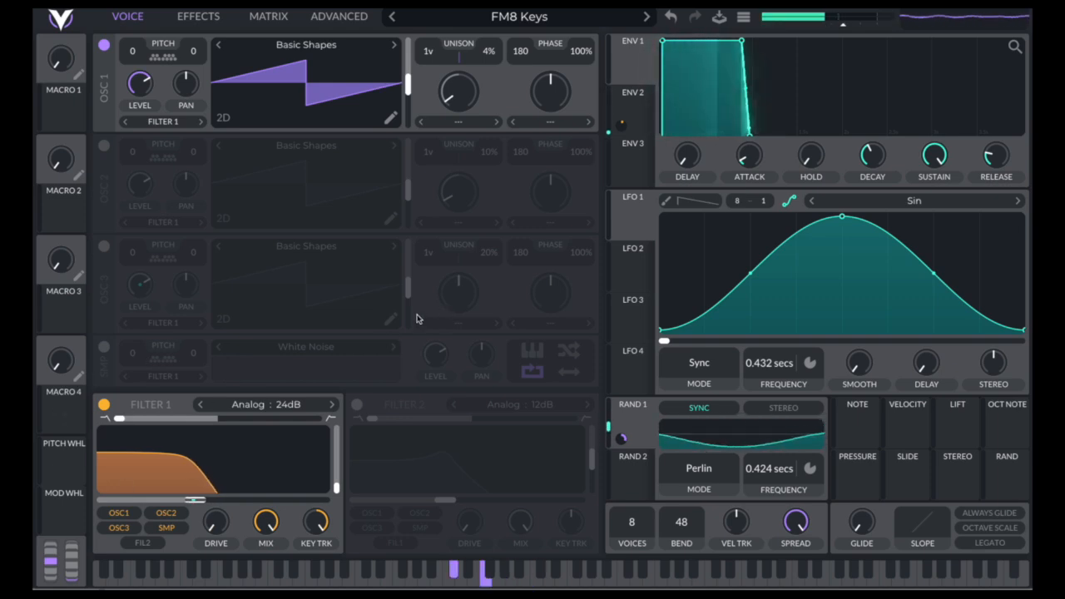
click(628, 119)
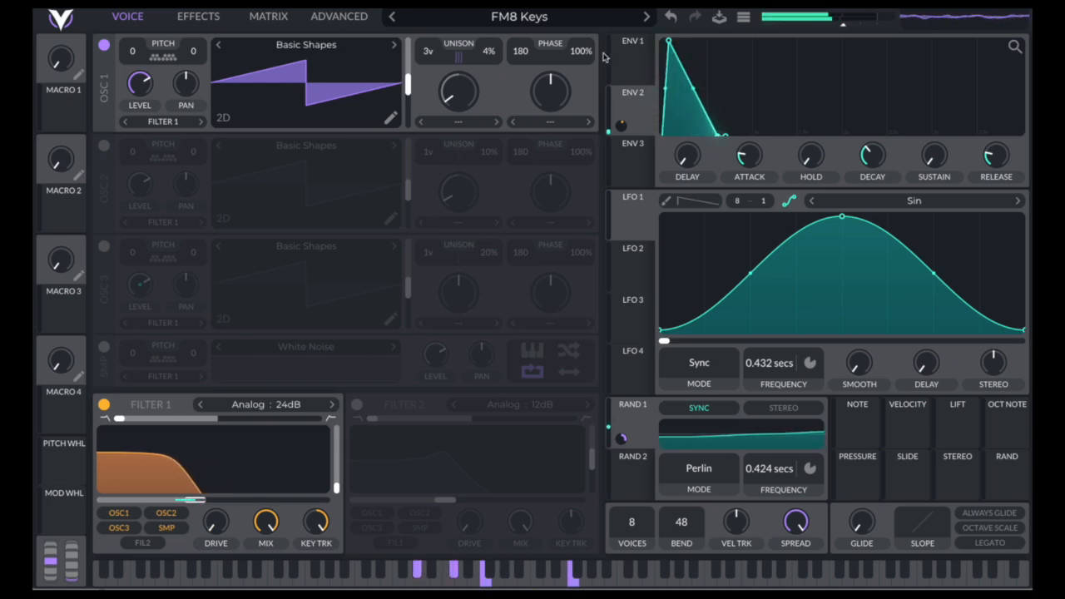
Examine how Random 1 modulates the voice tune in the advanced settings, then open the modulation matrix
click(338, 16)
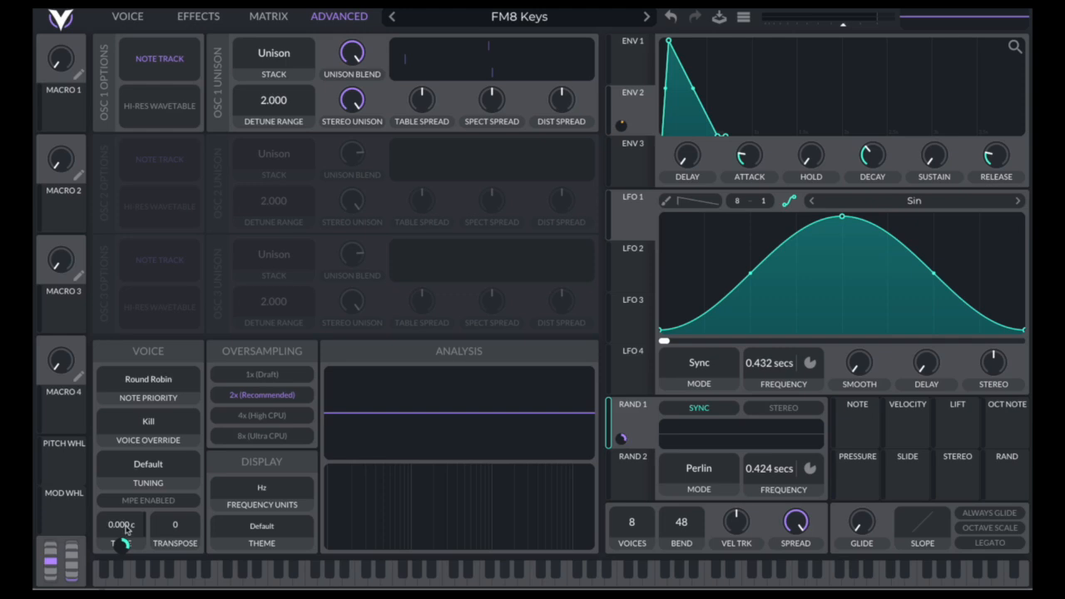
right_click(622, 439)
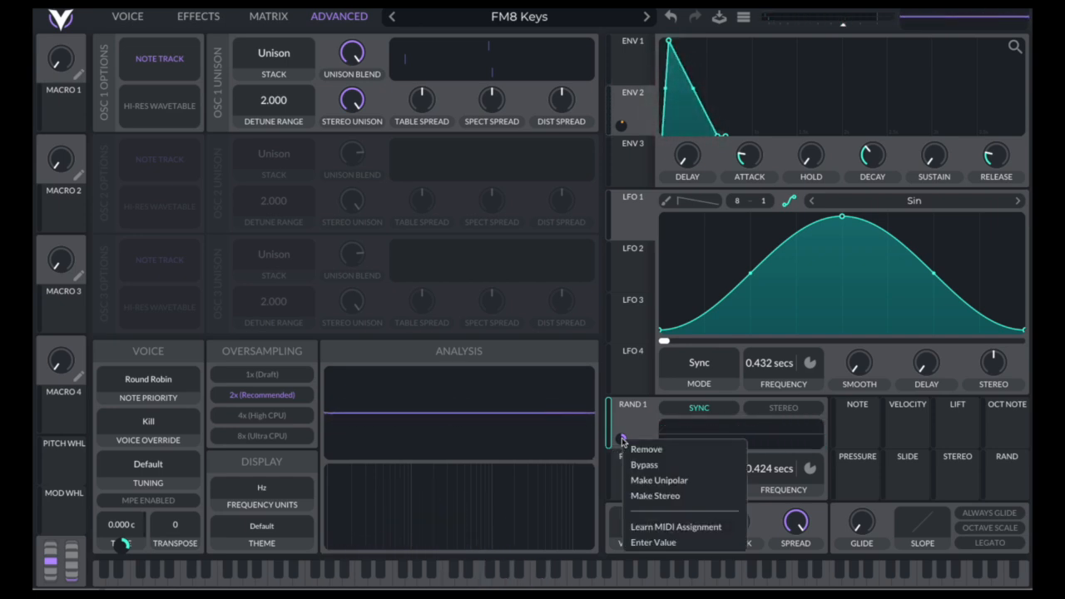
click(634, 432)
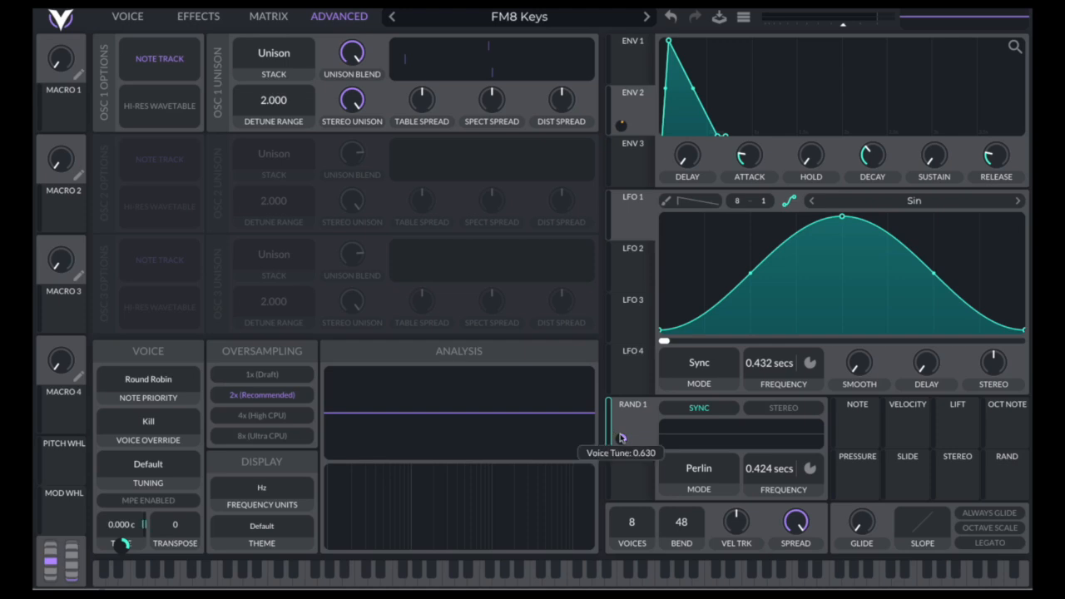
right_click(622, 438)
click(268, 25)
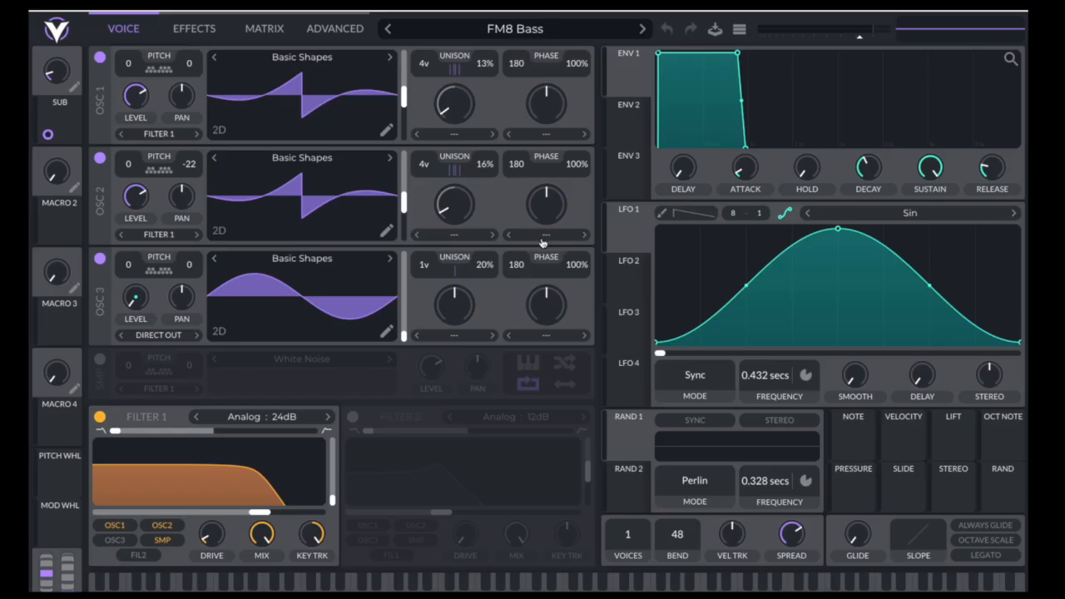
Search the preset library for "sli" and load the Slide Reese preset
click(516, 37)
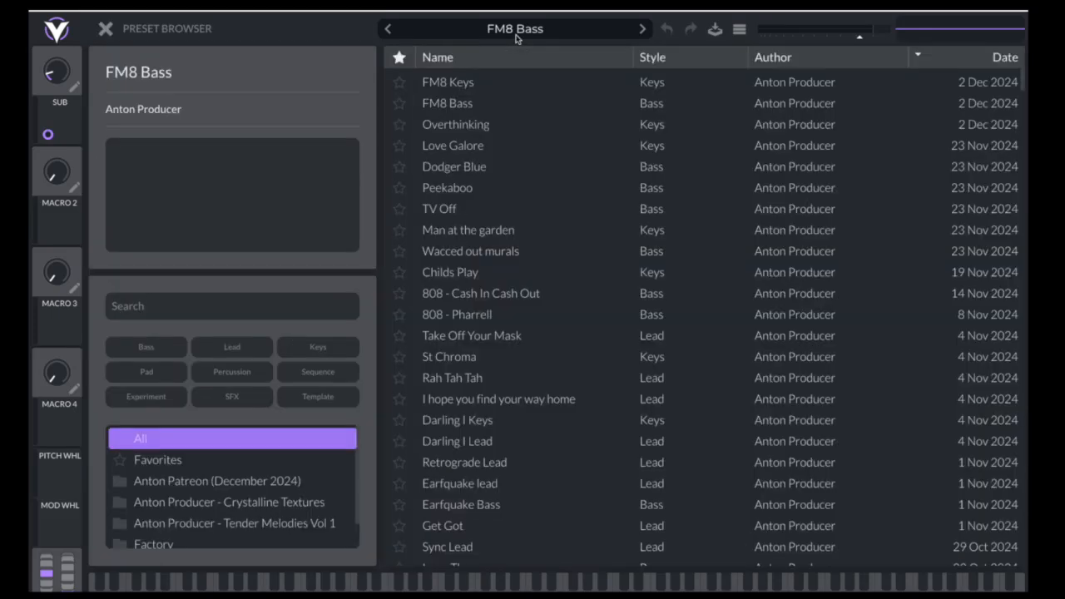
scroll(592, 254, down, 3)
scroll(593, 254, down, 9)
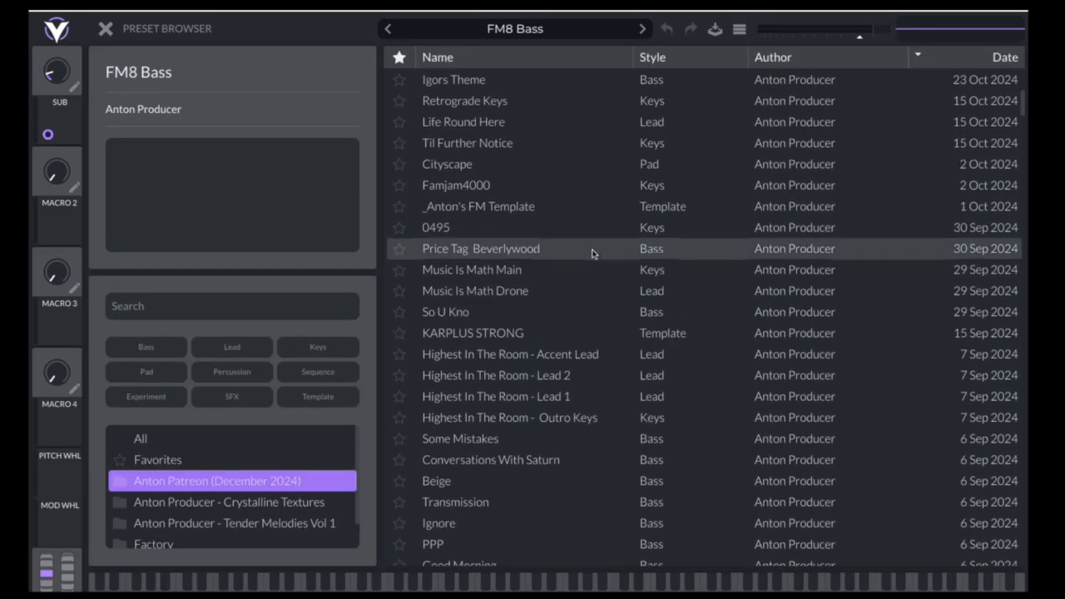
drag(1019, 108, 1019, 357)
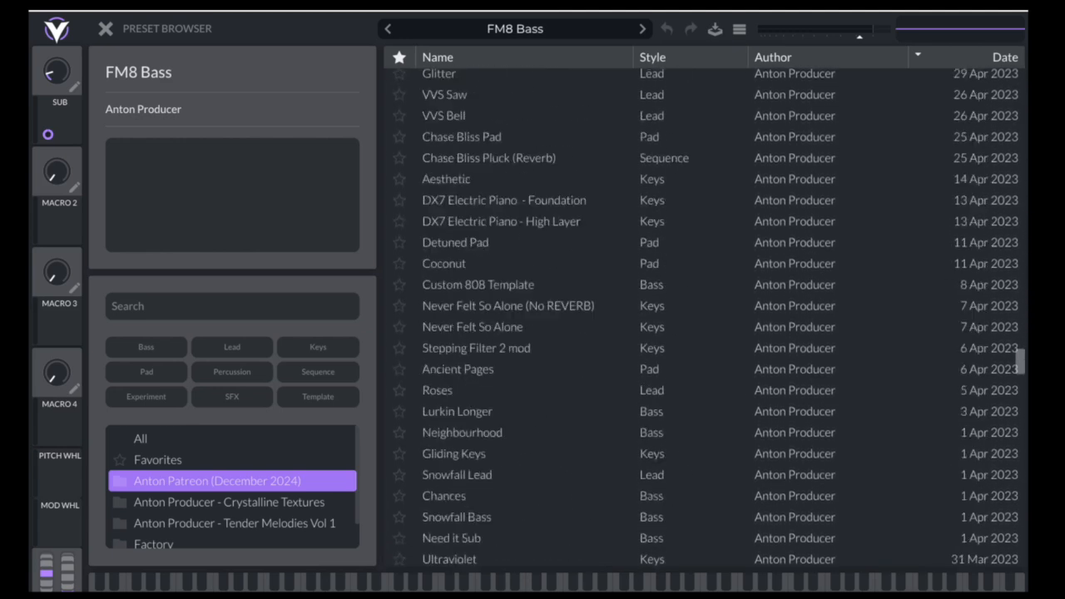
click(250, 285)
text(sli)
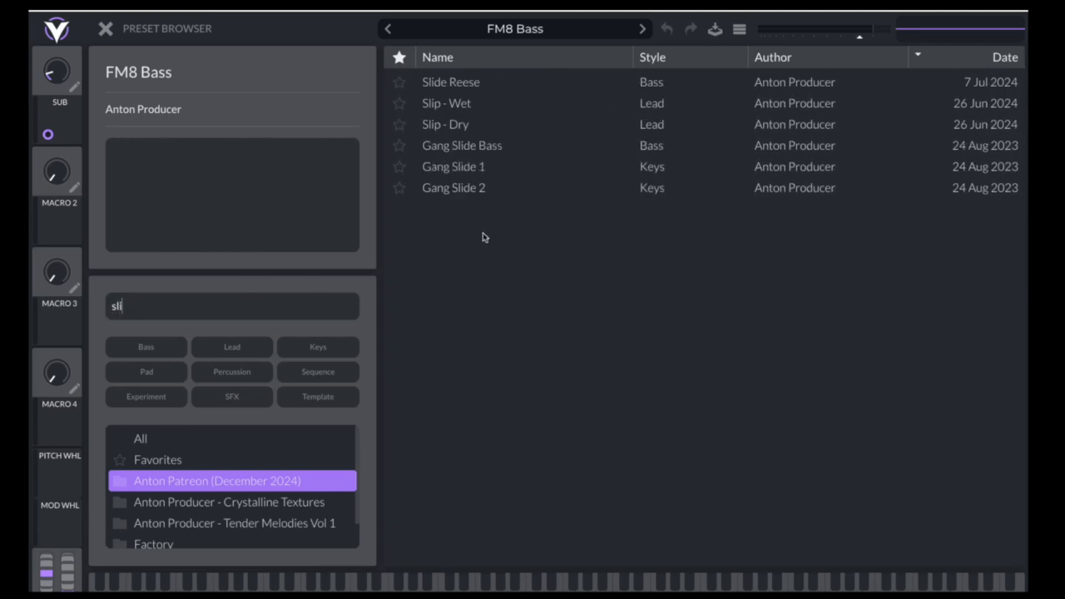
click(522, 80)
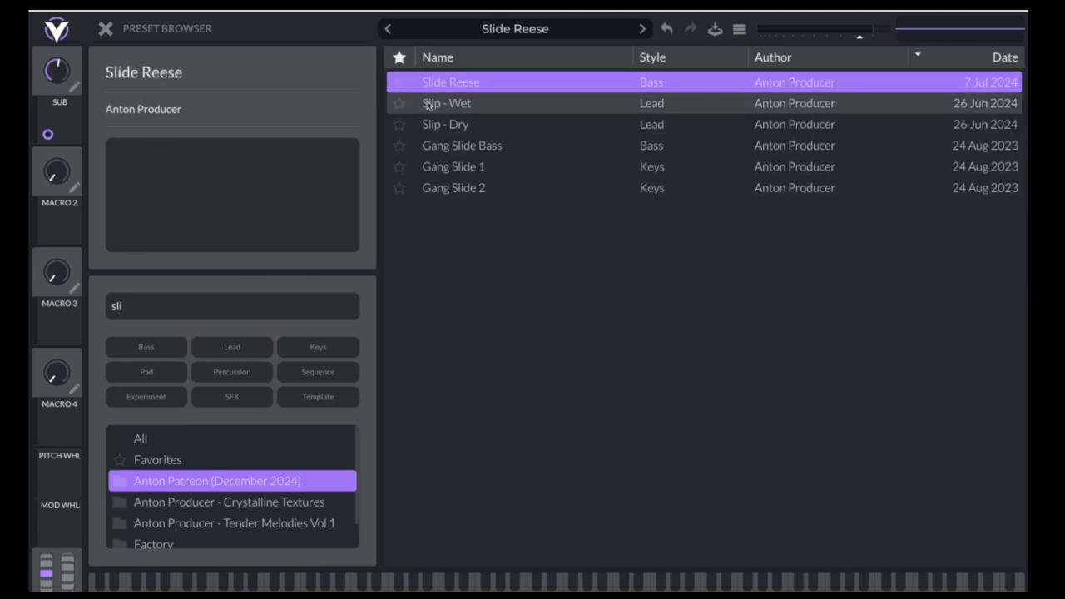
click(105, 29)
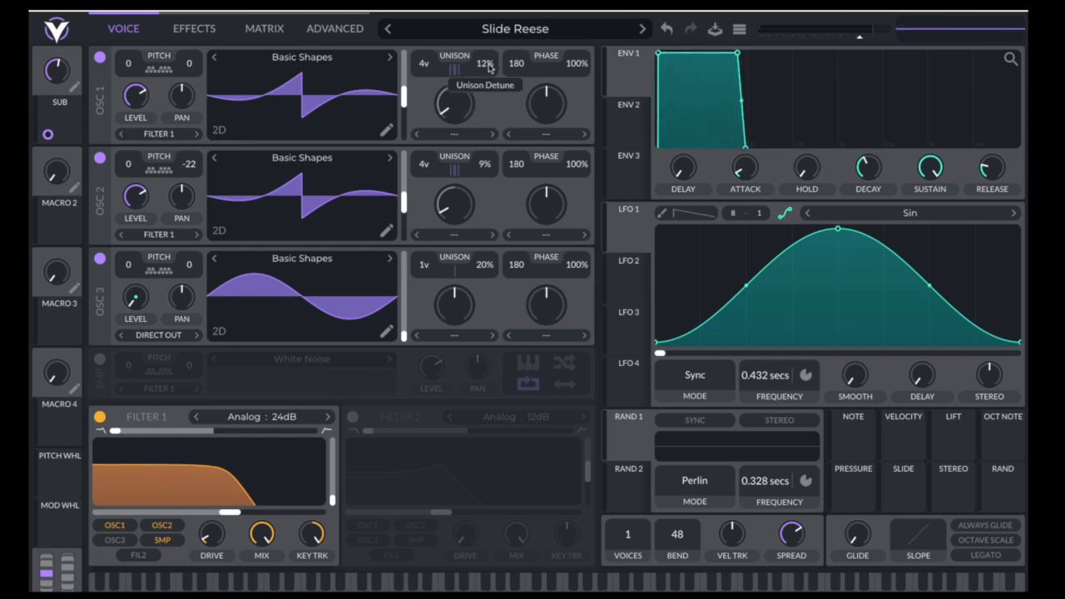
Set the unison detune to 13% on oscillator 1 and 16% on oscillator 2, and raise the Filter 1 cutoff
drag(485, 168, 485, 165)
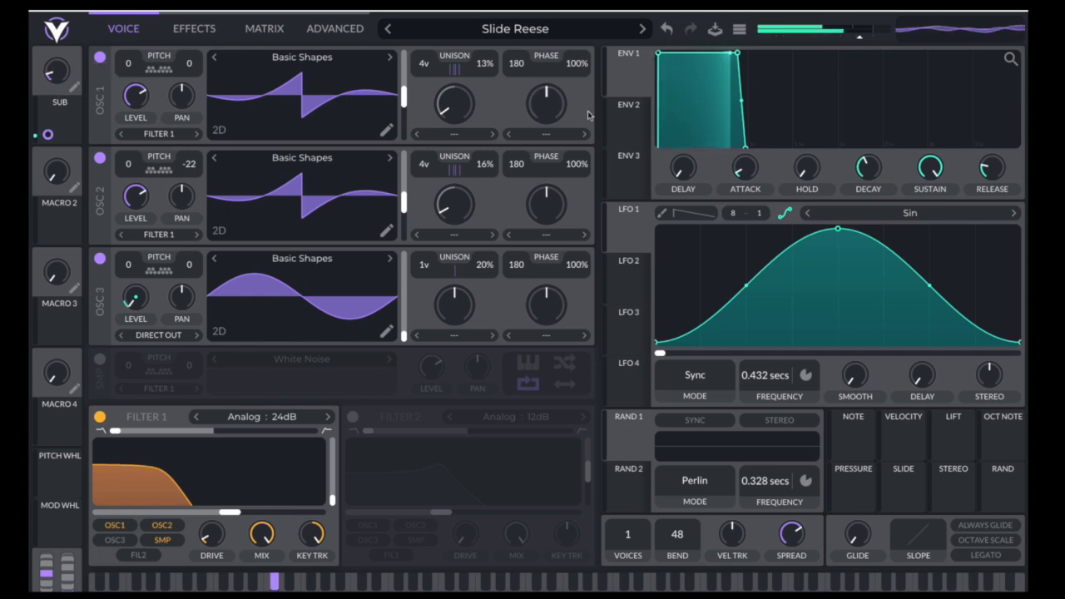
drag(230, 514, 258, 516)
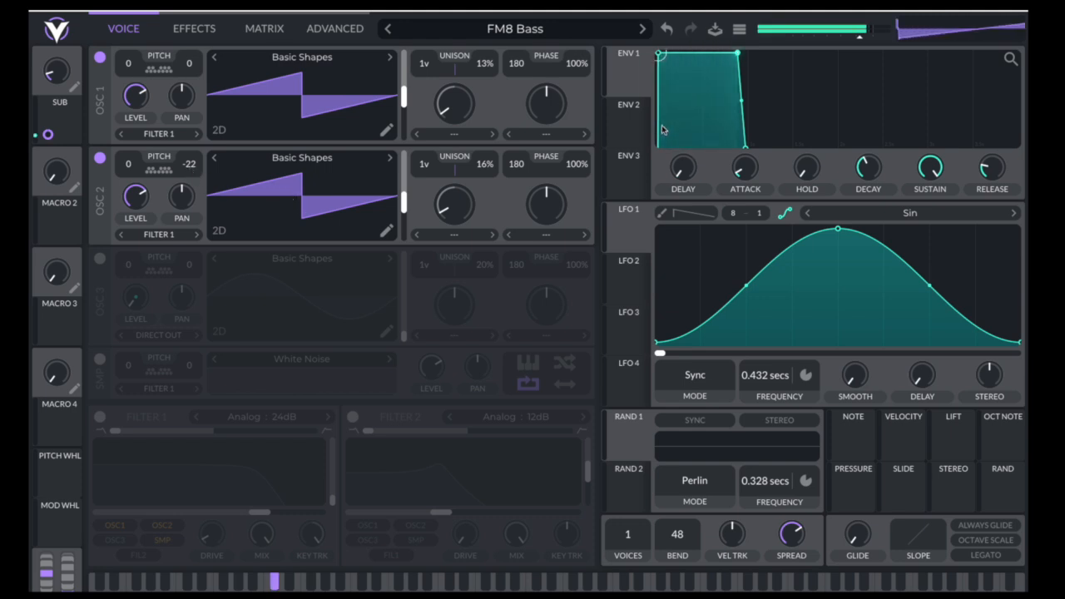
Set oscillators 1 and 2 to 4 unison voices each and turn on Filter 1
drag(429, 66, 430, 61)
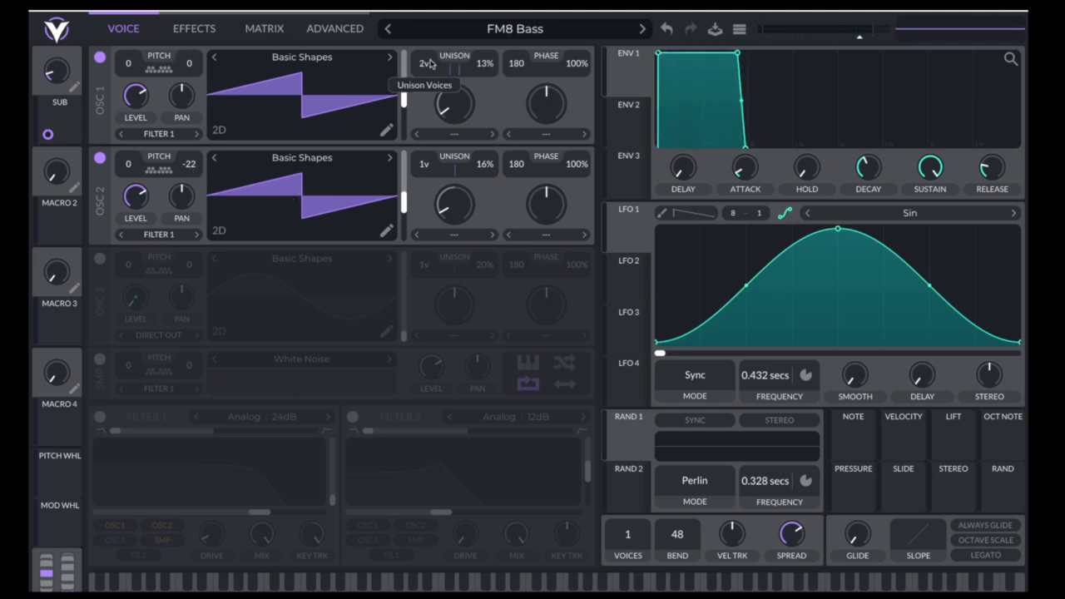
drag(433, 166, 433, 154)
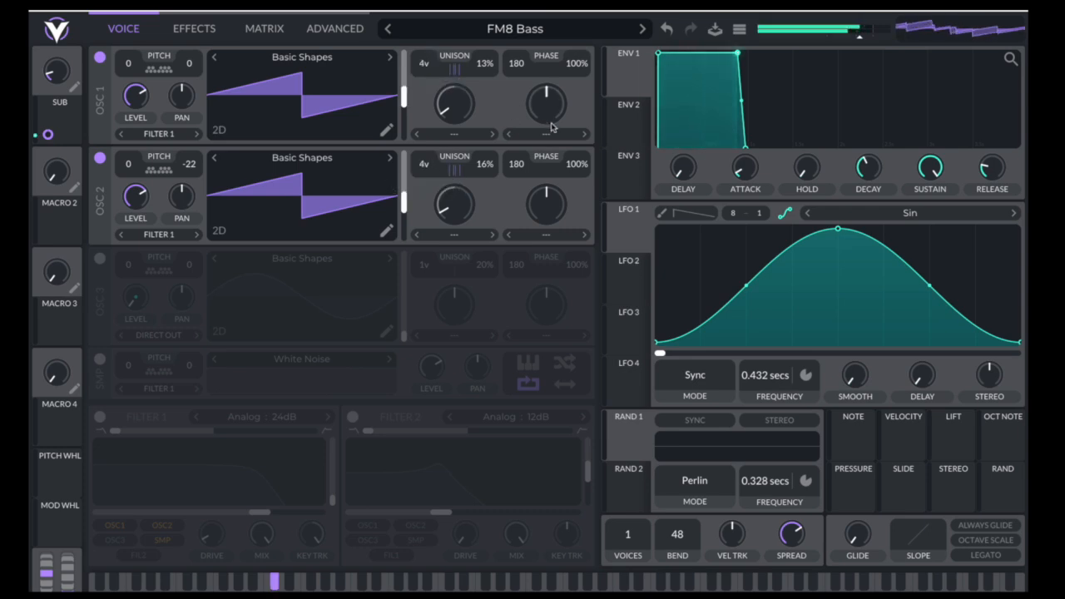
click(100, 416)
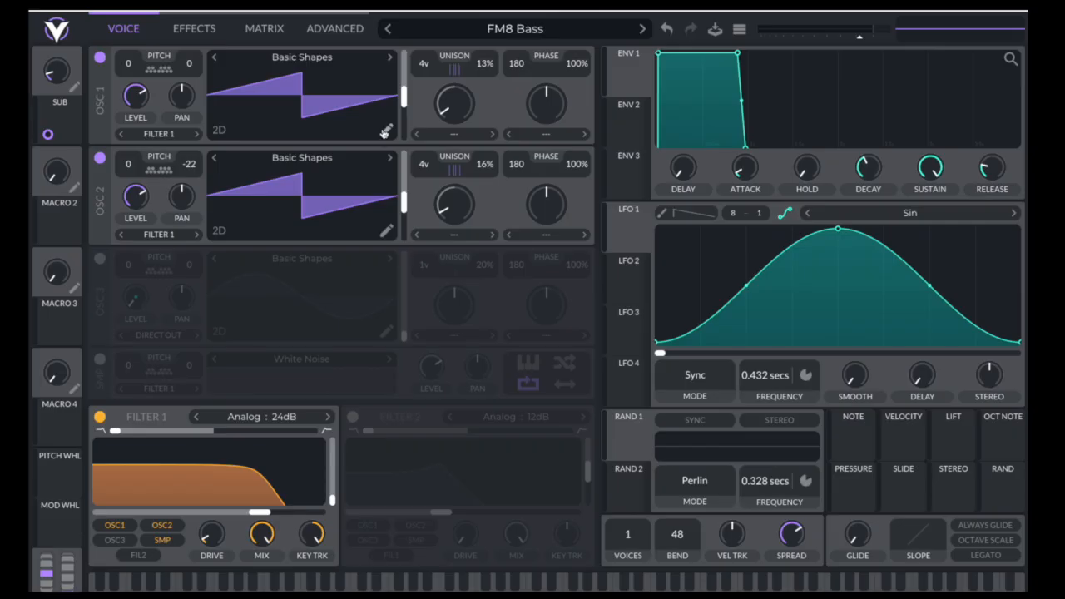
Remove the fundamental harmonic from the saw frame of oscillator 1's Basic Shapes wavetable
click(385, 131)
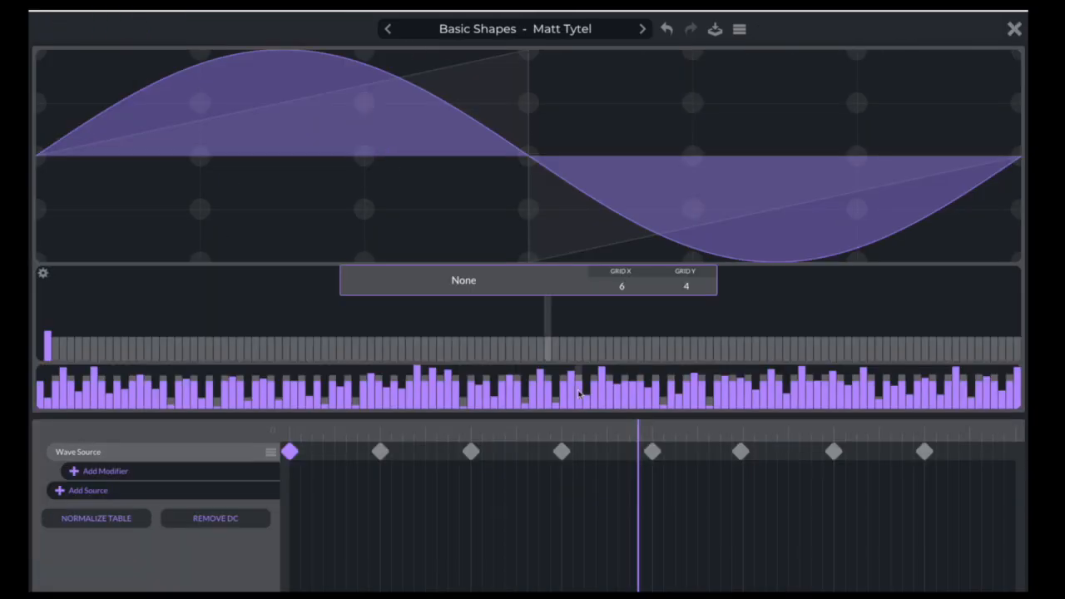
click(562, 451)
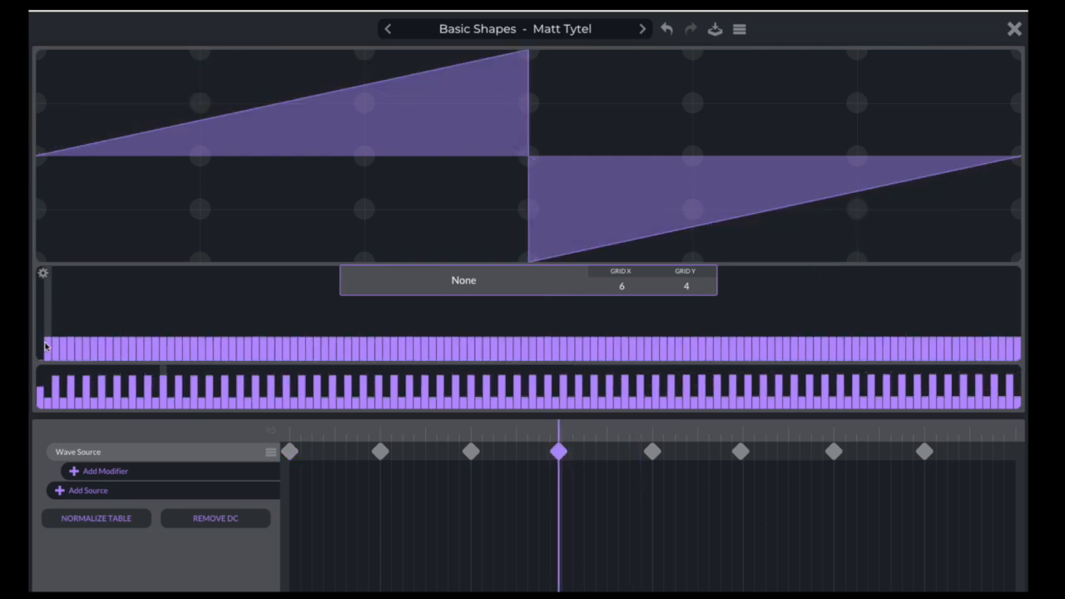
drag(43, 346, 48, 376)
click(1014, 28)
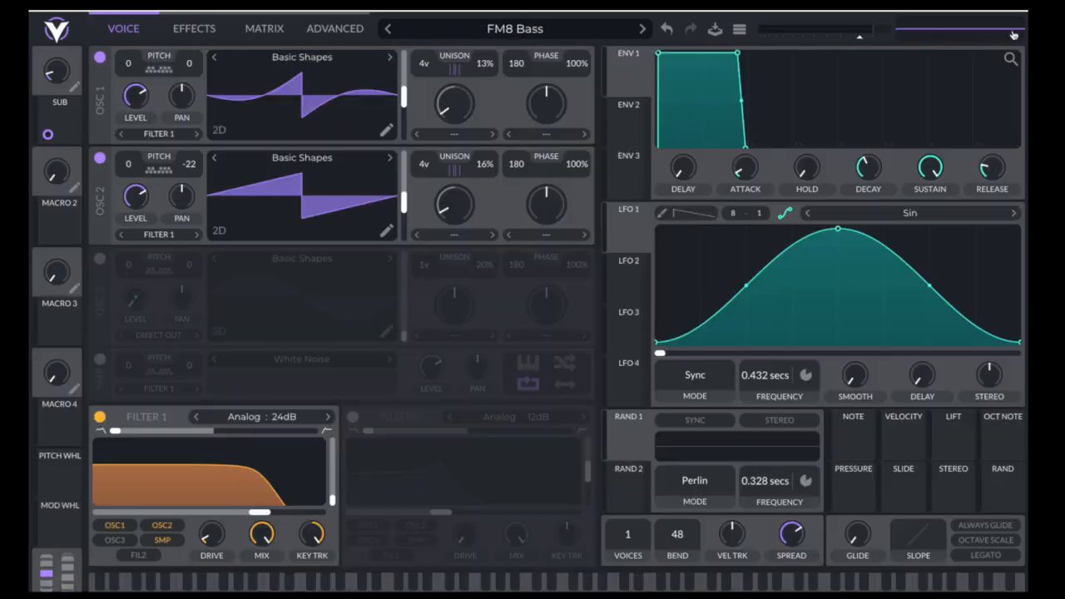
Remove the fundamental harmonic from the saw frame of oscillator 2's Basic Shapes wavetable
click(385, 231)
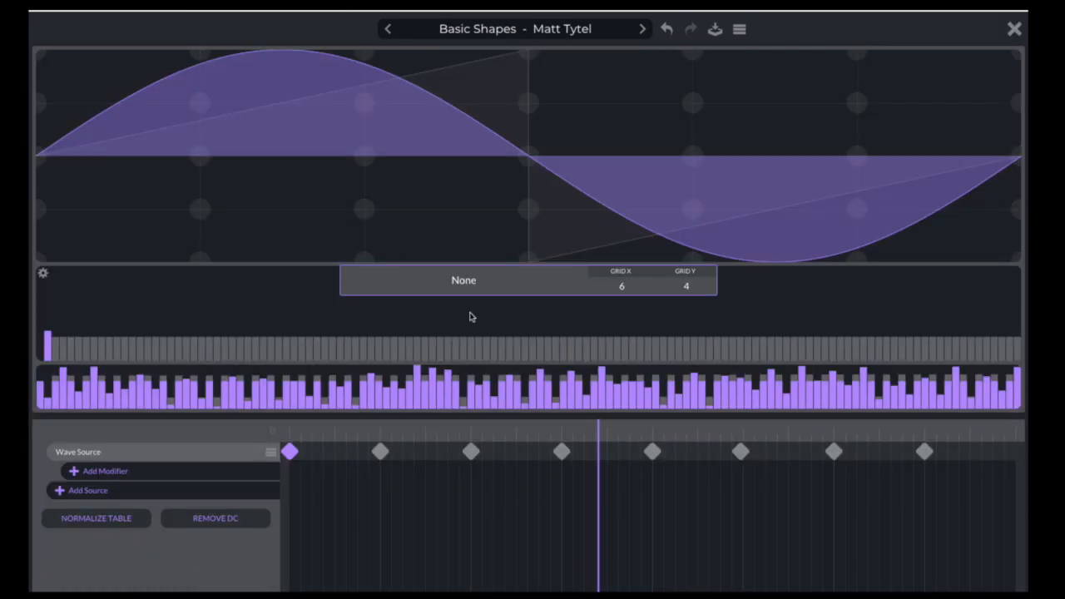
click(559, 451)
click(1012, 30)
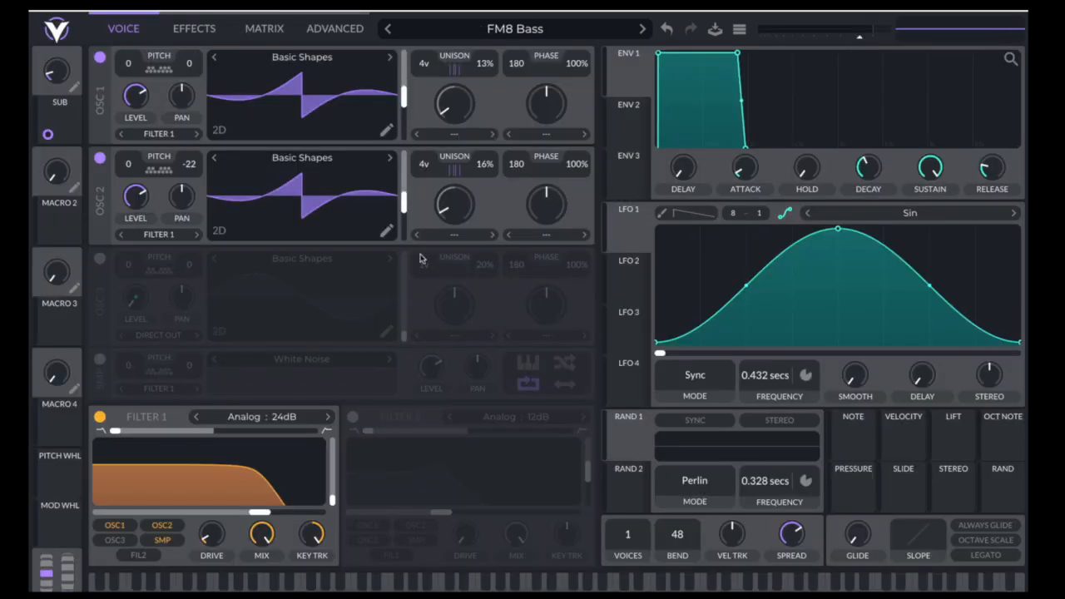
Turn on sine oscillator 3, bring its level down to zero and try controlling it with the SUB macro
click(100, 260)
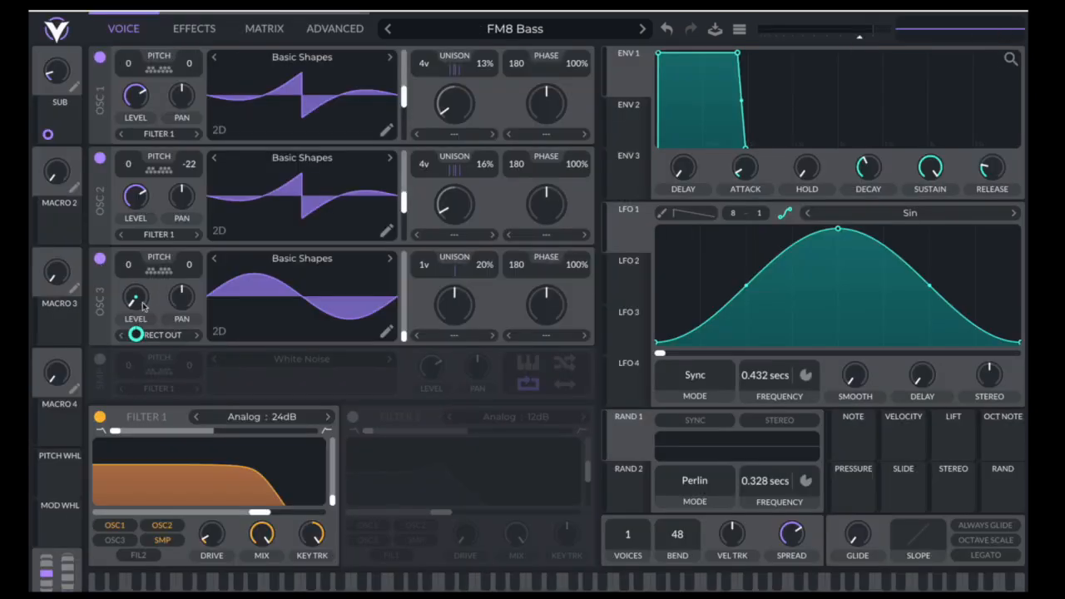
drag(133, 302, 132, 301)
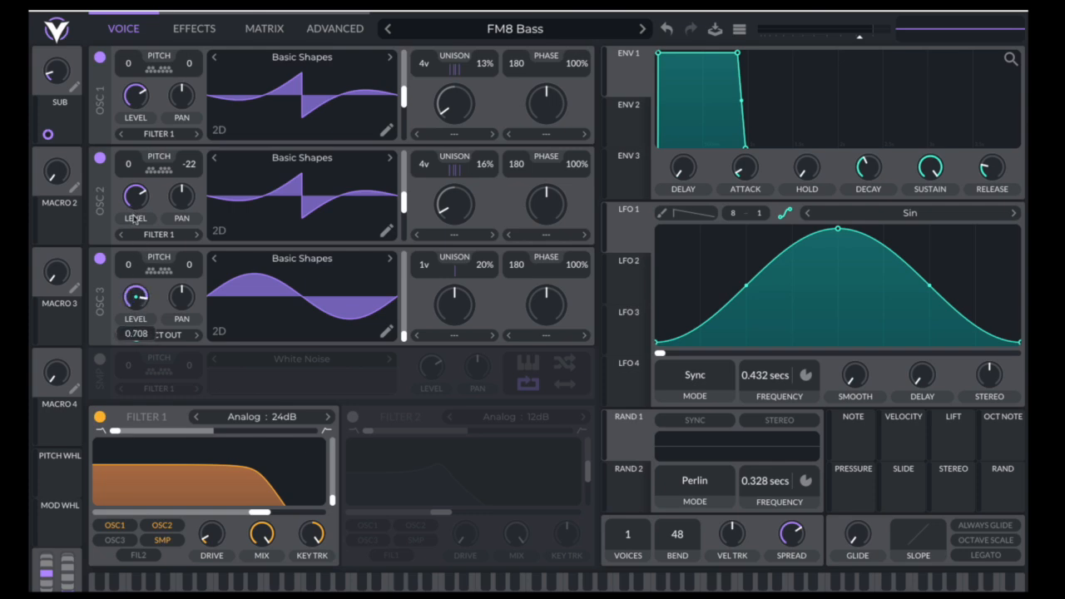
drag(130, 301, 130, 320)
drag(55, 75, 56, 42)
Turn on the Chorus effect for the FM8 Bass preset
click(191, 35)
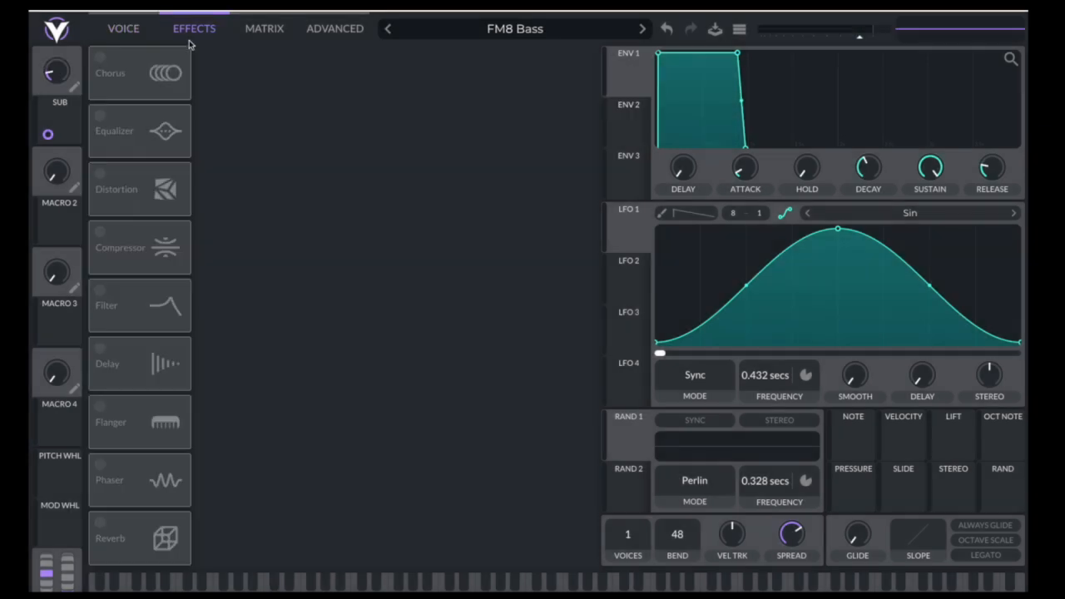
click(100, 68)
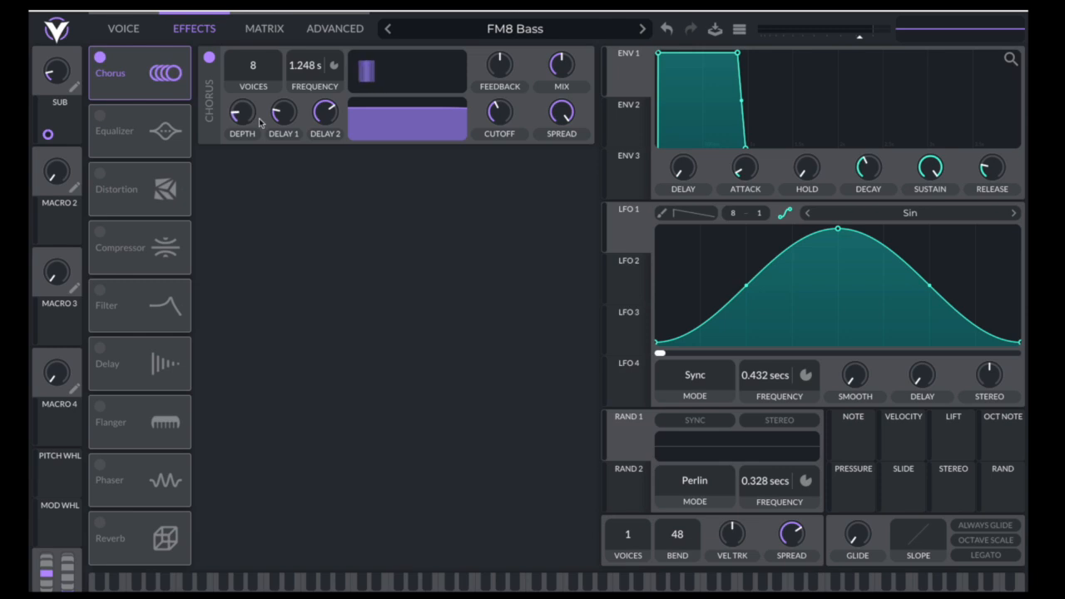
Set the output routing of oscillator 3 to Direct Out so it bypasses the filter and effects
click(137, 30)
click(159, 337)
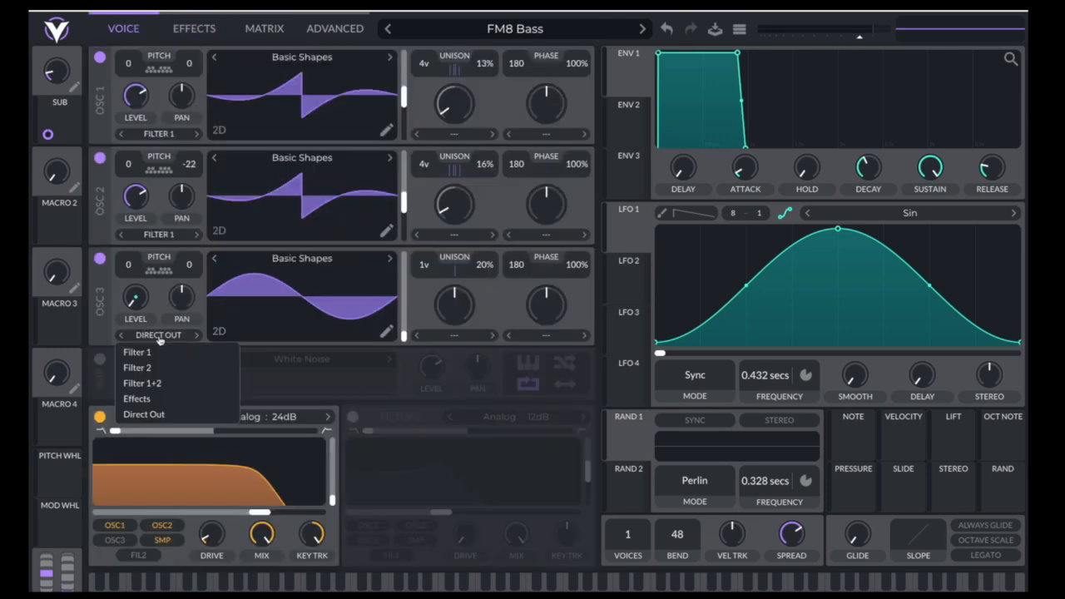
click(141, 414)
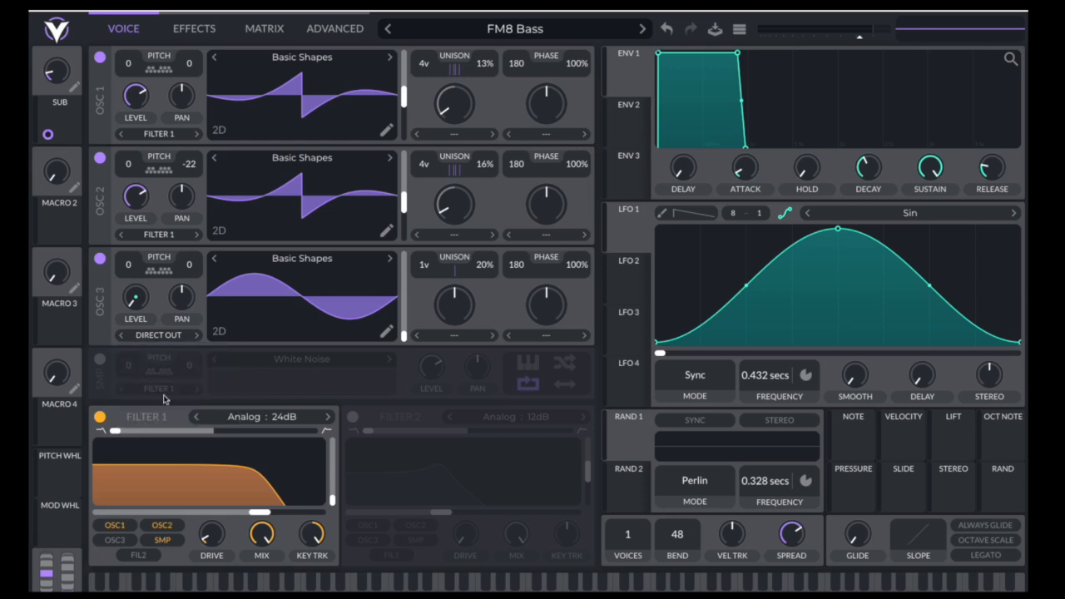
click(152, 338)
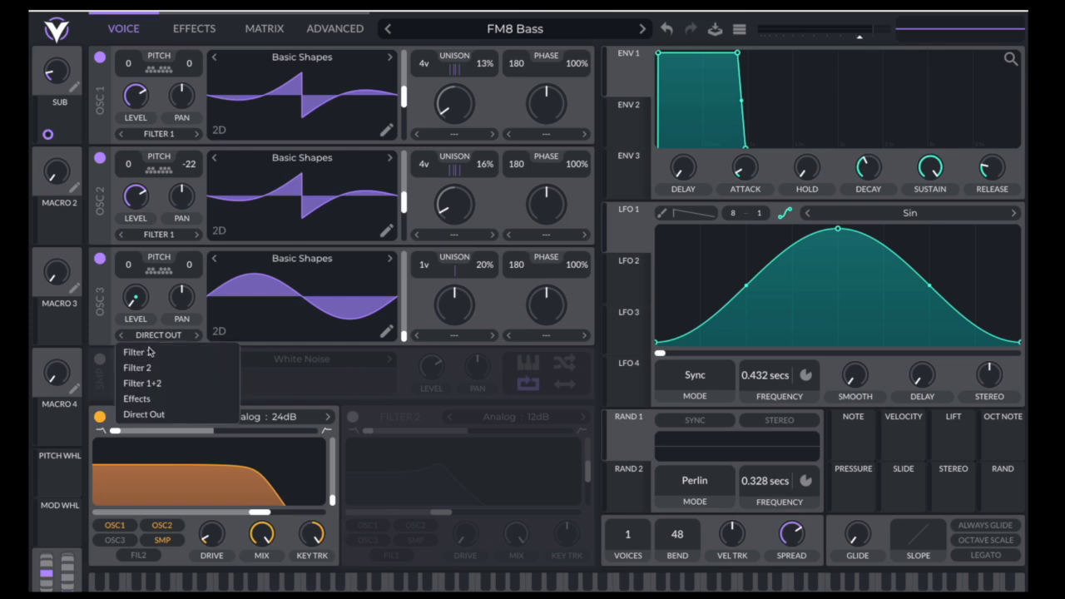
click(153, 415)
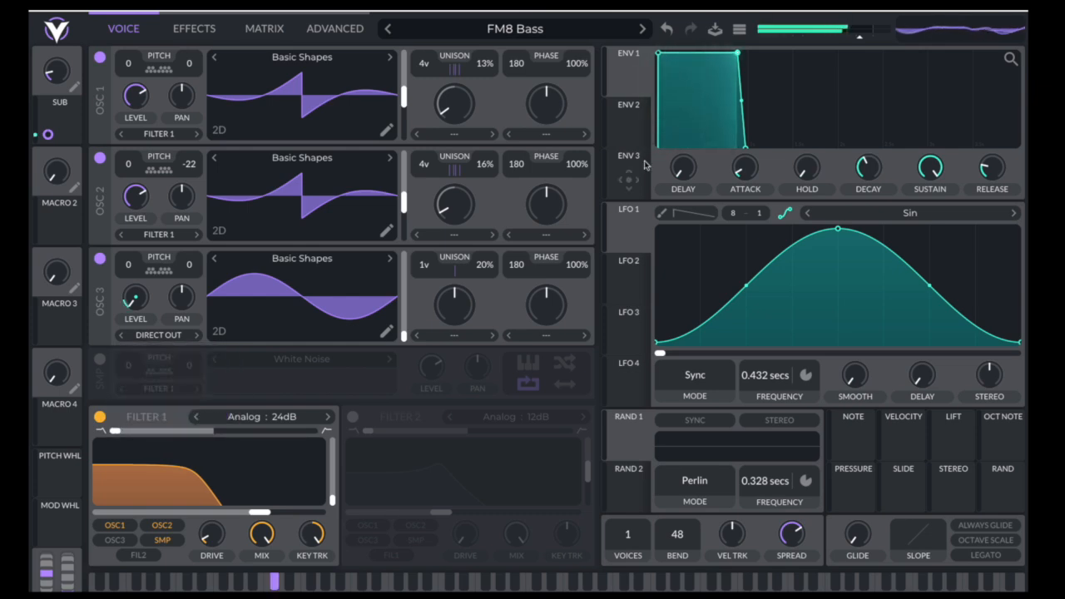